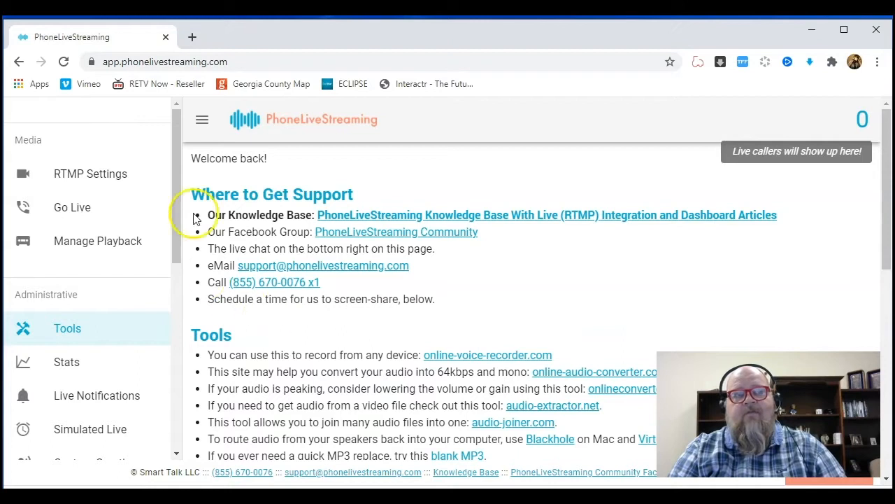
{"action": "left_click", "coordinate": [201, 120]}
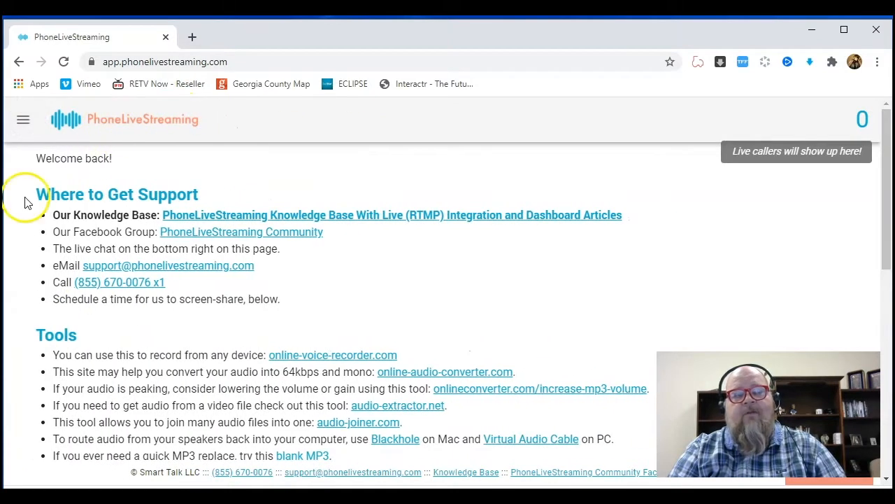
{"action": "left_click", "coordinate": [23, 124]}
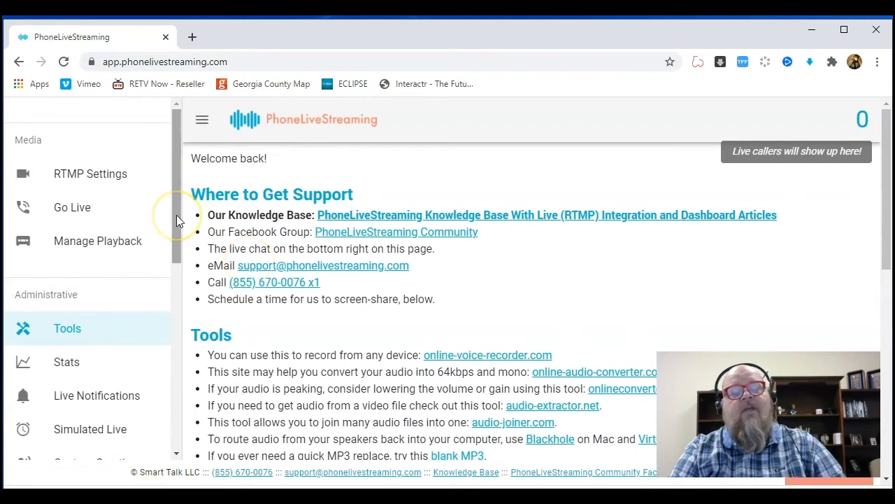
{"action": "left_click_drag", "start_coordinate": [177, 214], "coordinate": [180, 272]}
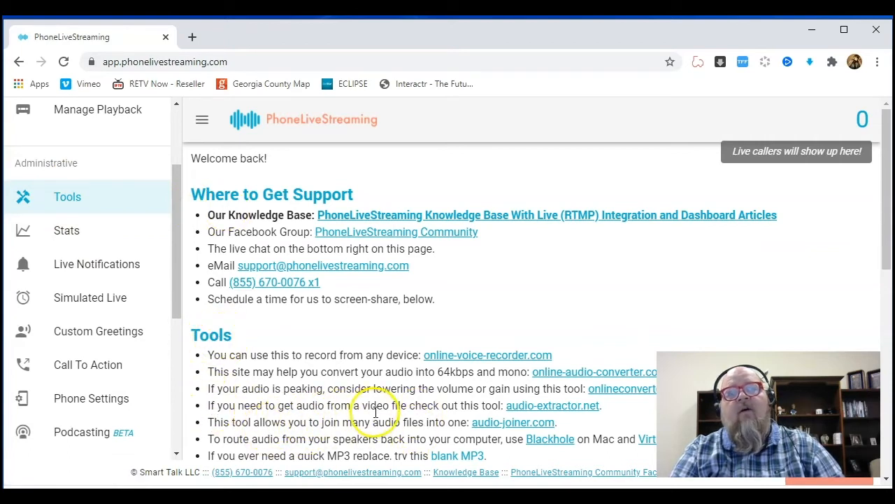
- Open the audio-extractor.net tool, examine its video opening, audio format and extraction options, and return to the dashboard
{"action": "left_click", "coordinate": [539, 406]}
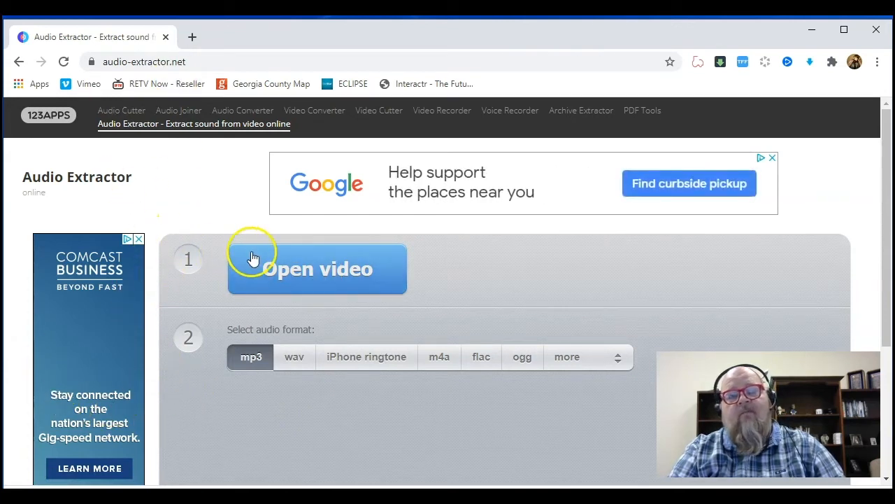
{"action": "scroll", "coordinate": [248, 364], "scroll_direction": "down", "scroll_amount": 3}
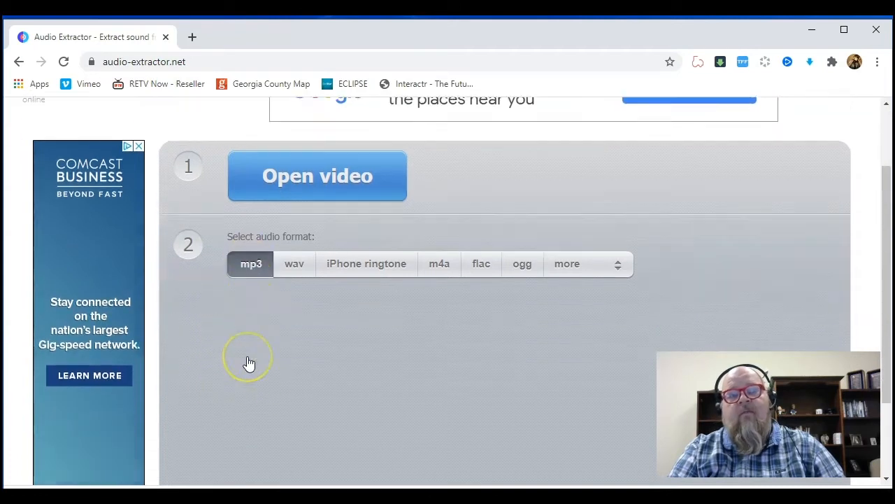
{"action": "left_click", "coordinate": [250, 154]}
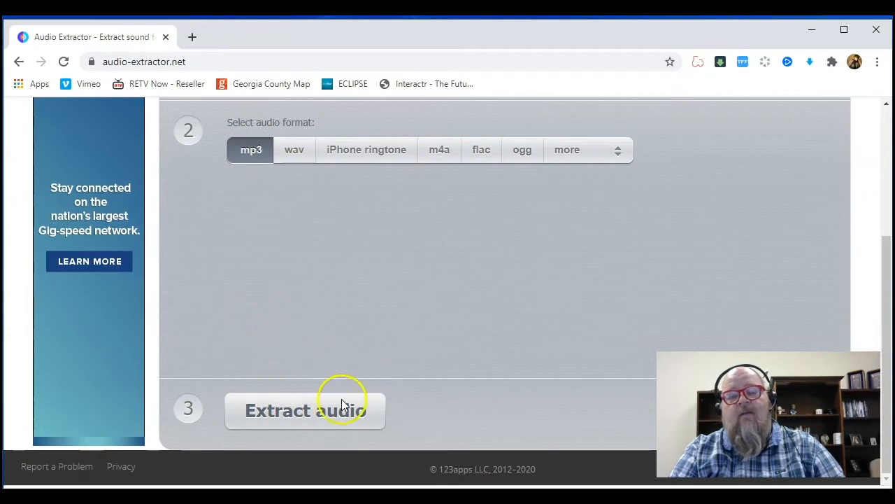
{"action": "scroll", "coordinate": [224, 373], "scroll_direction": "up", "scroll_amount": 3}
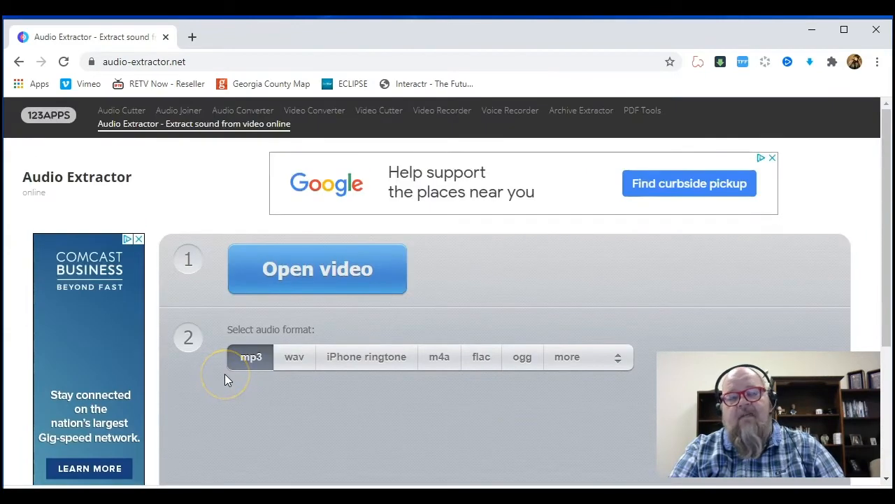
{"action": "left_click", "coordinate": [19, 61]}
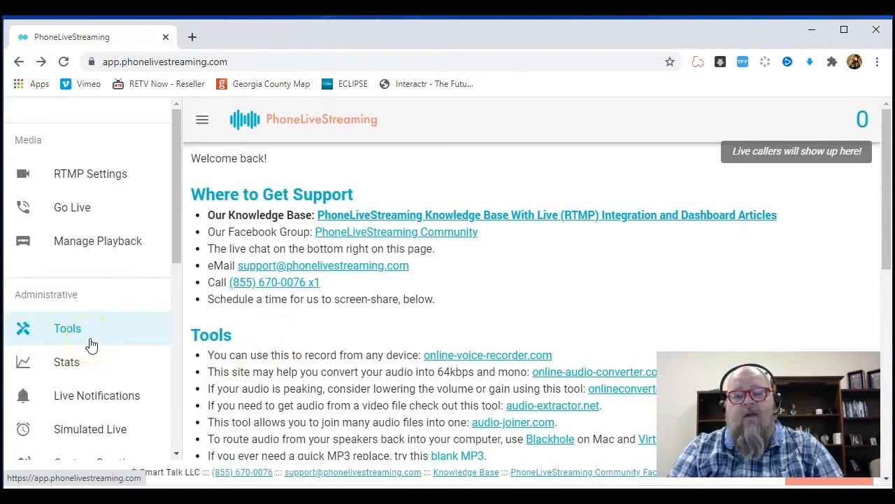
- Go to the playback management page and turn off Release Uploaded Playback File Now
{"action": "left_click", "coordinate": [74, 251]}
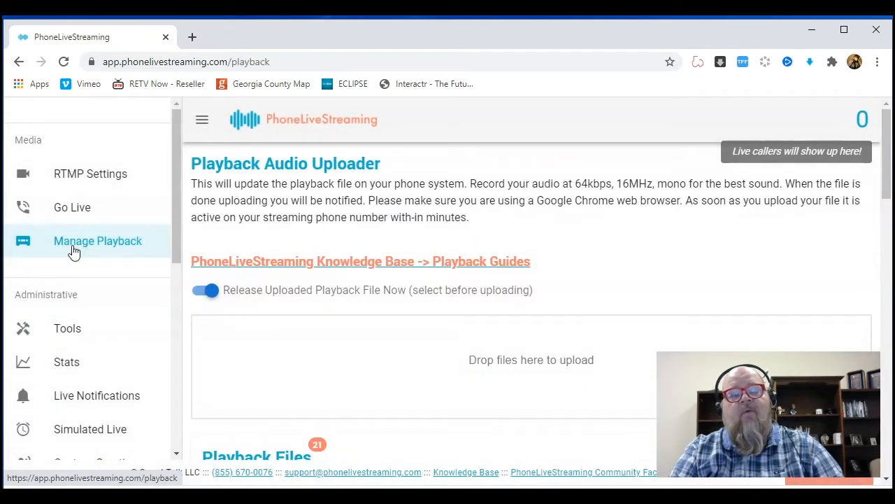
{"action": "scroll", "coordinate": [348, 330], "scroll_direction": "down", "scroll_amount": 1}
{"action": "scroll", "coordinate": [348, 329], "scroll_direction": "up", "scroll_amount": 1}
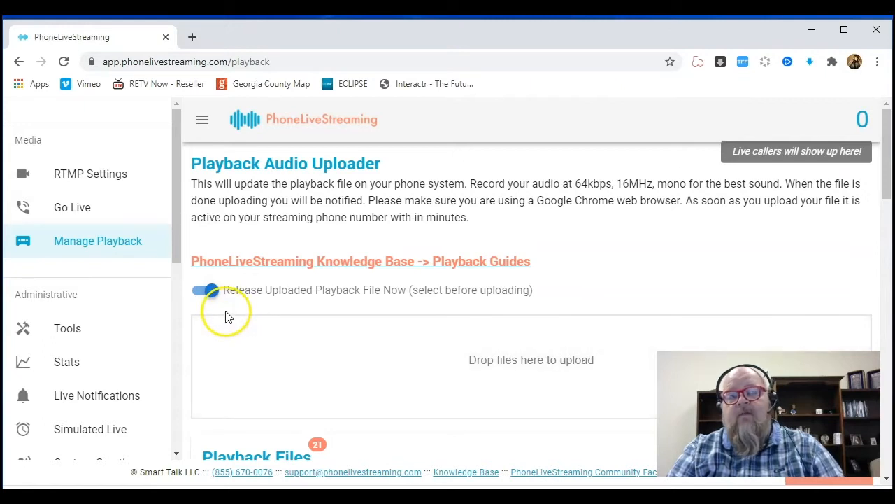
{"action": "left_click", "coordinate": [212, 299]}
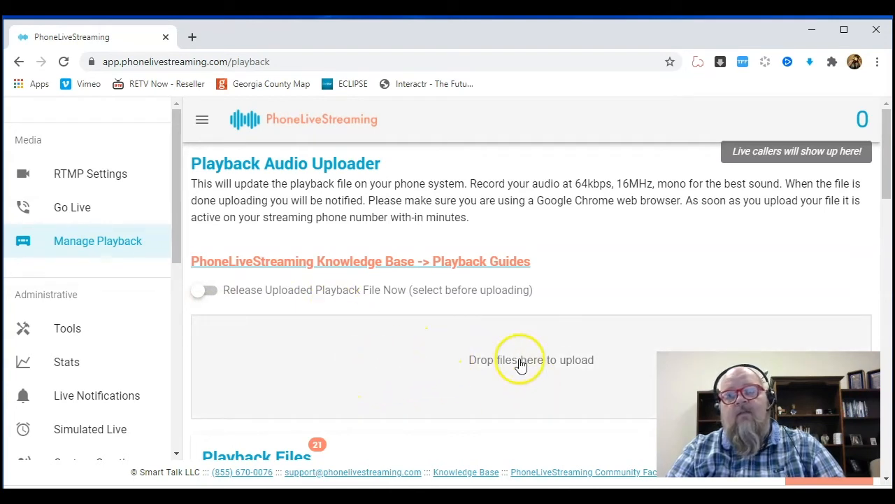
- Upload Joshua 7.mp3 from the Desktop folder to the Playback Audio Uploader
{"action": "scroll", "coordinate": [542, 319], "scroll_direction": "down", "scroll_amount": 1}
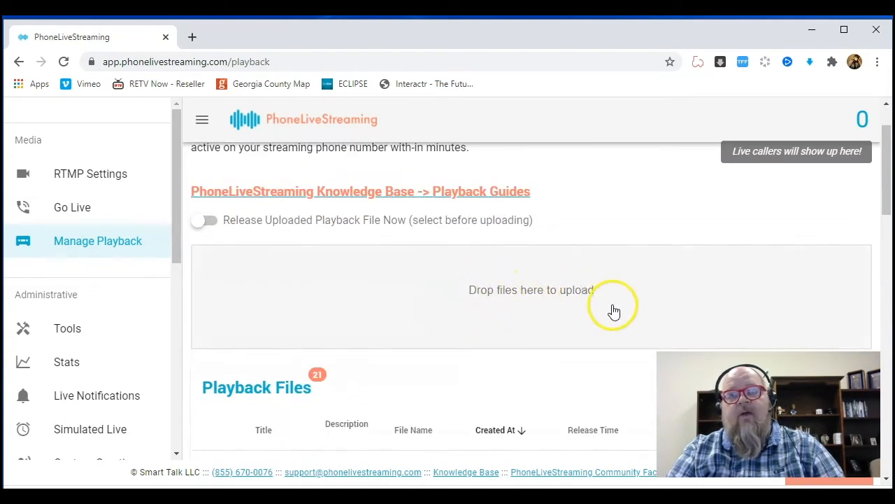
{"action": "left_click", "coordinate": [514, 309]}
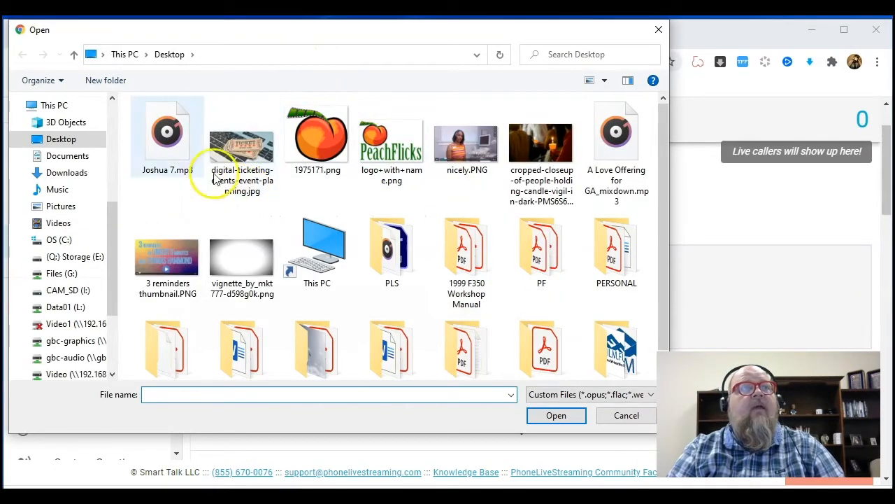
{"action": "left_click", "coordinate": [161, 145]}
{"action": "left_click", "coordinate": [558, 418]}
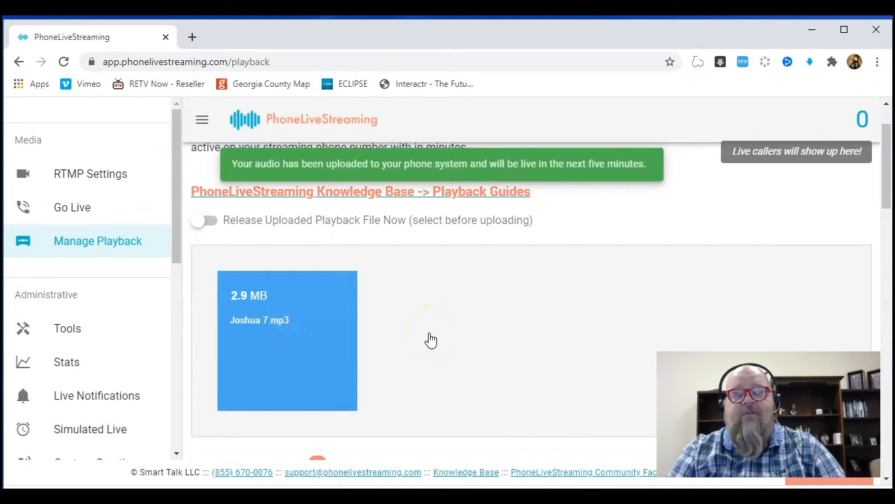
- Reload the playback page to refresh the Playback Files list and locate the uploaded Joshua 7 file
{"action": "scroll", "coordinate": [431, 340], "scroll_direction": "down", "scroll_amount": 1}
{"action": "scroll", "coordinate": [431, 339], "scroll_direction": "up", "scroll_amount": 1}
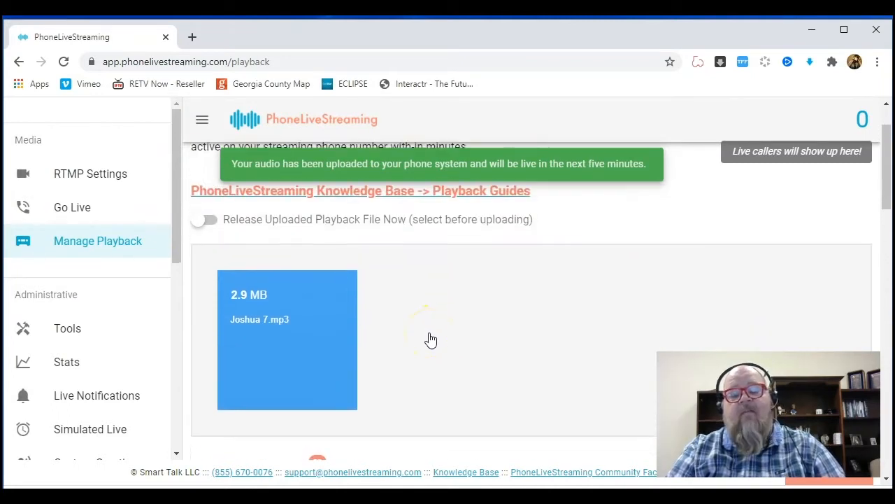
{"action": "scroll", "coordinate": [431, 340], "scroll_direction": "down", "scroll_amount": 3}
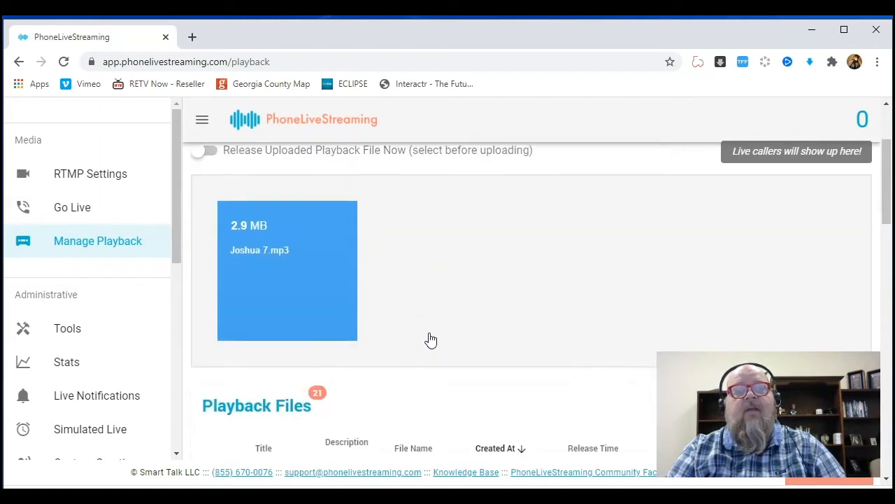
{"action": "scroll", "coordinate": [424, 345], "scroll_direction": "down", "scroll_amount": 1}
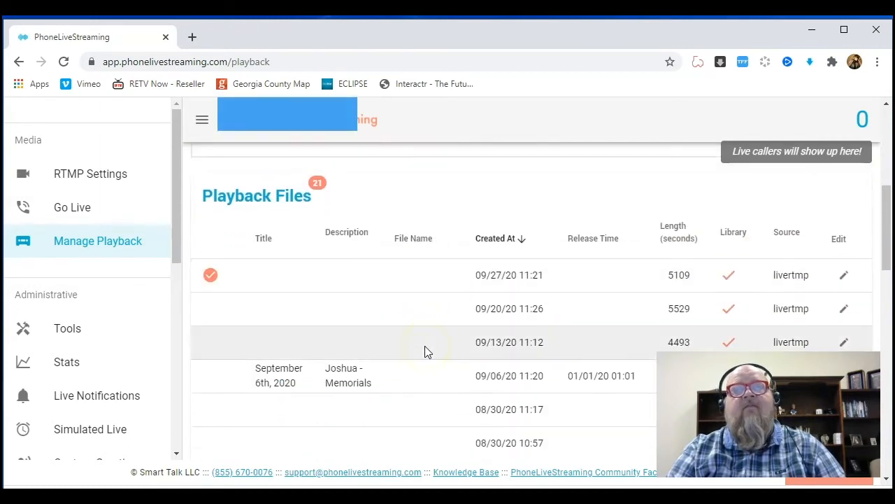
{"action": "left_click", "coordinate": [64, 63]}
{"action": "scroll", "coordinate": [308, 343], "scroll_direction": "down", "scroll_amount": 1}
{"action": "scroll", "coordinate": [327, 336], "scroll_direction": "down", "scroll_amount": 3}
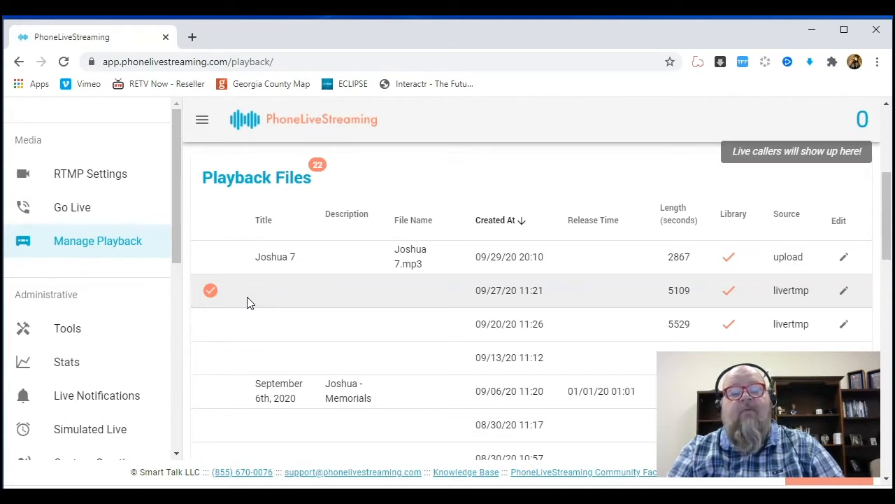
{"action": "scroll", "coordinate": [259, 307], "scroll_direction": "up", "scroll_amount": 1}
{"action": "scroll", "coordinate": [269, 315], "scroll_direction": "down", "scroll_amount": 1}
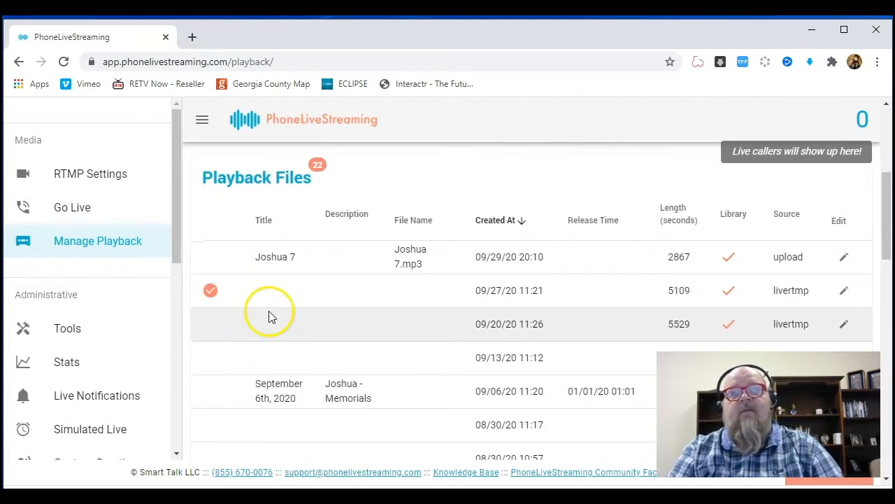
- Edit the Joshua 7 playback file and set its release date to September 29, 2020
{"action": "left_click", "coordinate": [844, 259]}
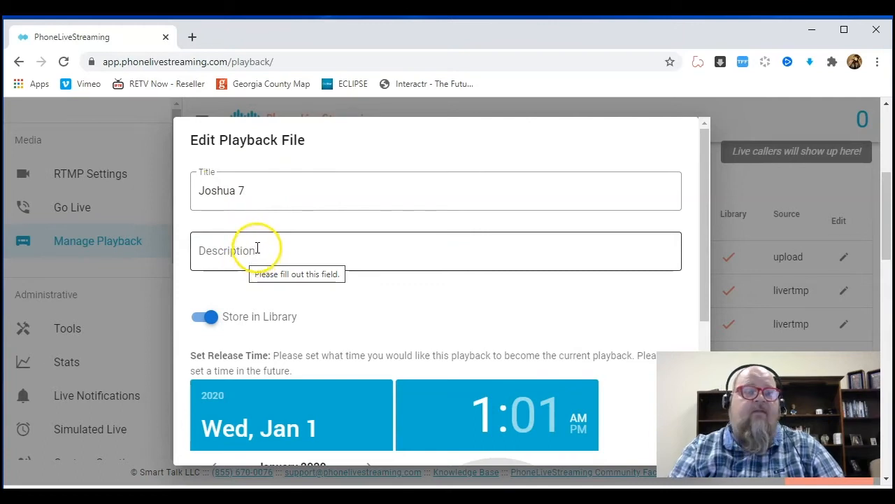
{"action": "scroll", "coordinate": [258, 248], "scroll_direction": "down", "scroll_amount": 1}
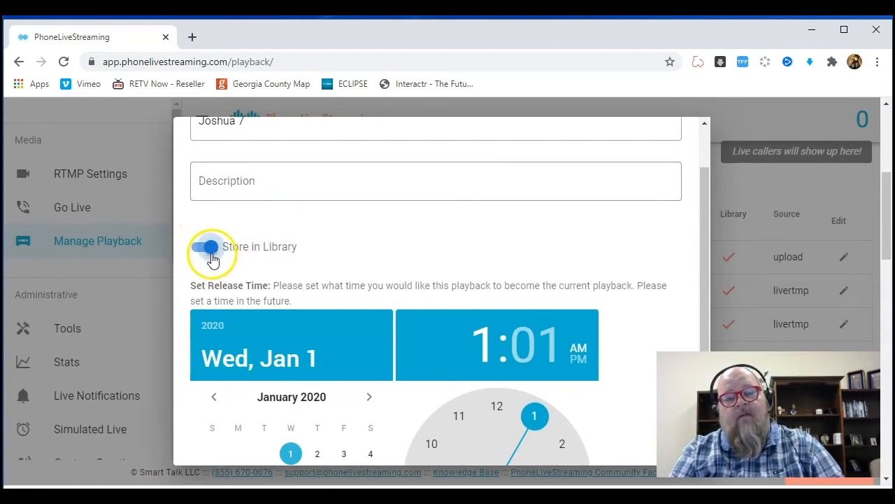
{"action": "scroll", "coordinate": [240, 266], "scroll_direction": "down", "scroll_amount": 2}
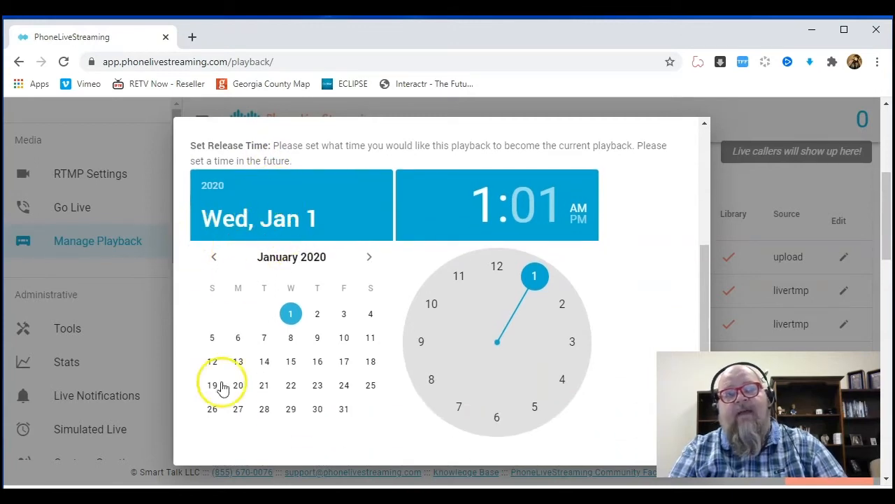
{"action": "left_click", "coordinate": [370, 259]}
{"action": "left_click", "coordinate": [370, 259]}
{"action": "left_click", "coordinate": [370, 259]}
{"action": "left_click", "coordinate": [370, 259]}
{"action": "left_click", "coordinate": [370, 259]}
{"action": "left_click", "coordinate": [370, 259]}
{"action": "left_click", "coordinate": [370, 259]}
{"action": "left_click", "coordinate": [371, 259]}
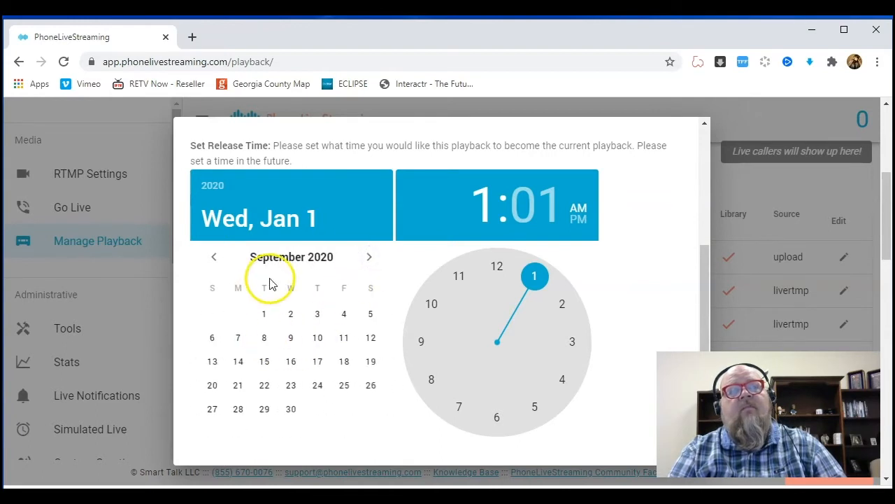
{"action": "left_click", "coordinate": [266, 412]}
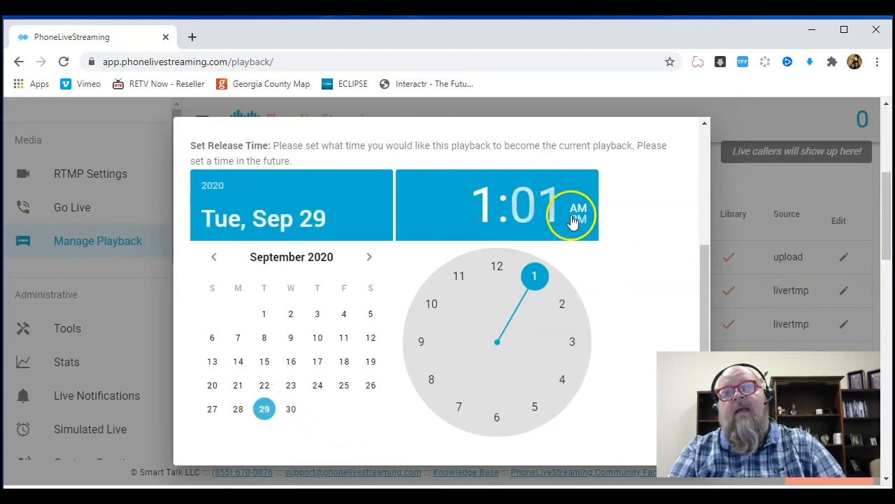
- Set the release time to 11:00 PM and save the playback file with simulated live set
{"action": "left_click", "coordinate": [457, 275]}
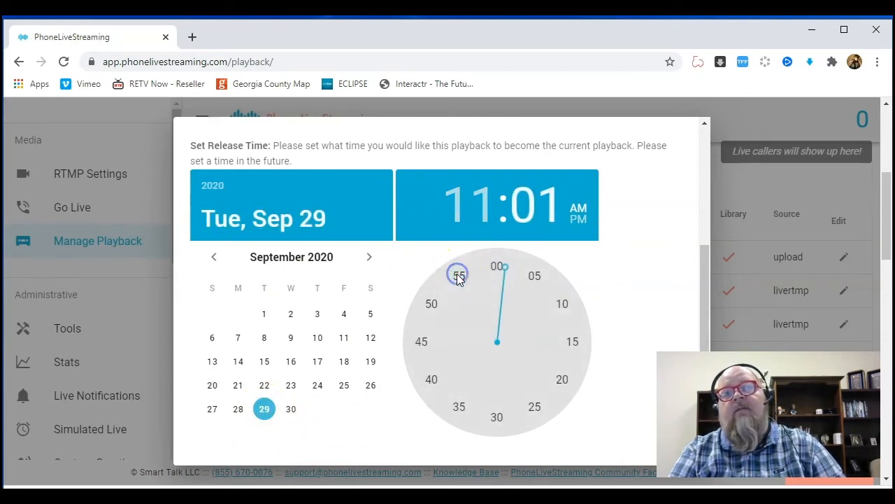
{"action": "left_click", "coordinate": [498, 268]}
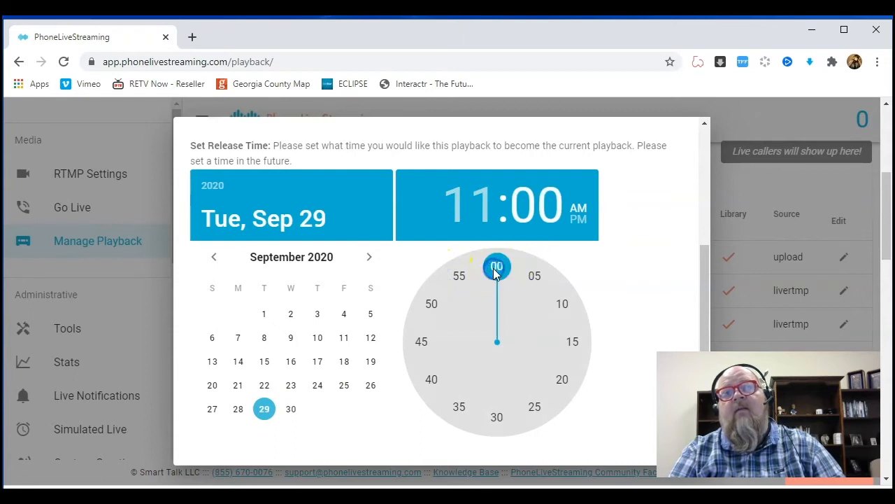
{"action": "left_click", "coordinate": [580, 219]}
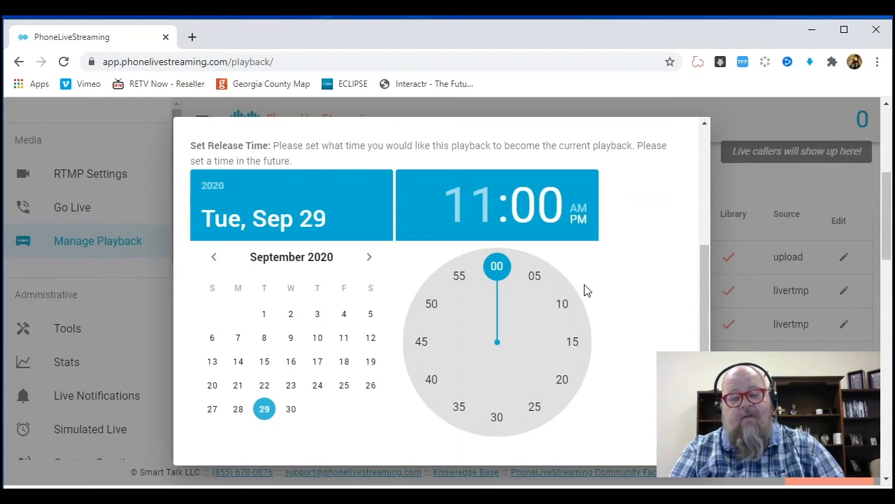
{"action": "scroll", "coordinate": [614, 300], "scroll_direction": "down", "scroll_amount": 1}
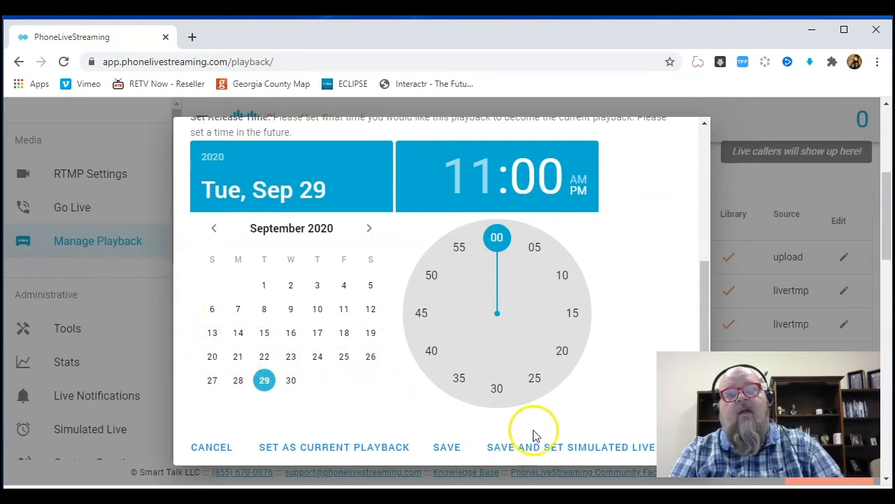
{"action": "left_click", "coordinate": [553, 451]}
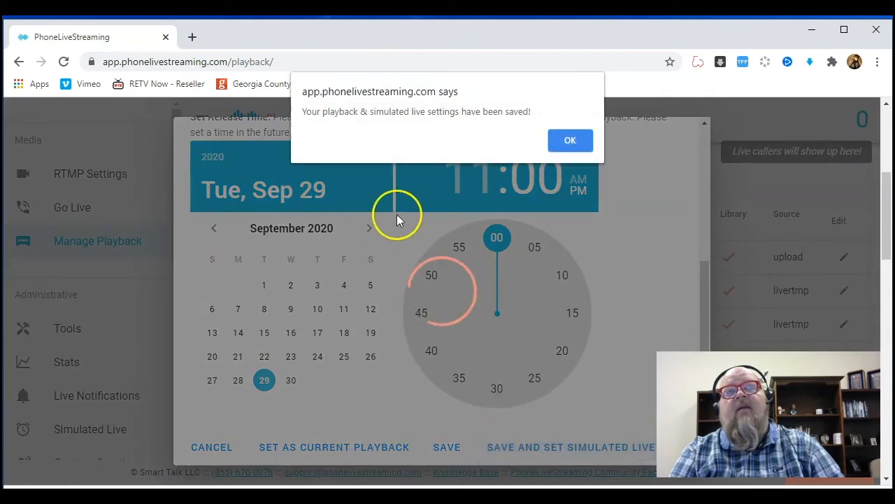
{"action": "left_click", "coordinate": [568, 140]}
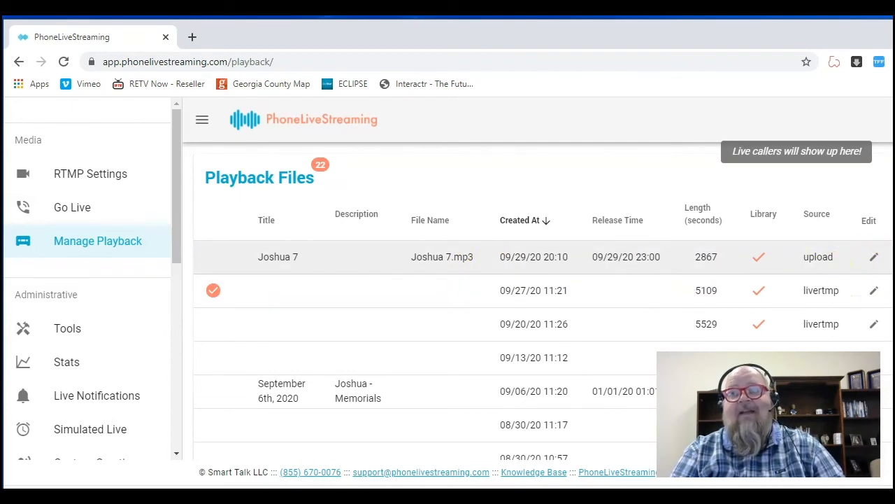
- Delete the Joshua 7 playback file from the Playback Files list
{"action": "left_click", "coordinate": [894, 257]}
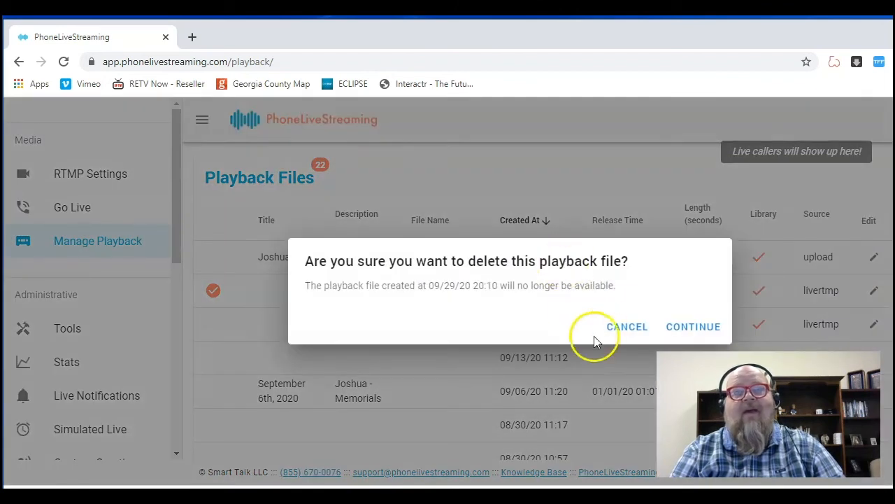
{"action": "left_click", "coordinate": [683, 327]}
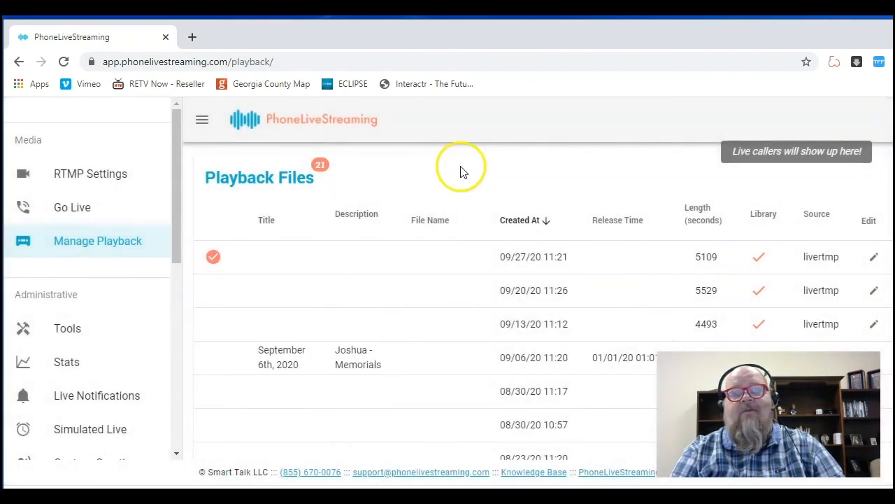